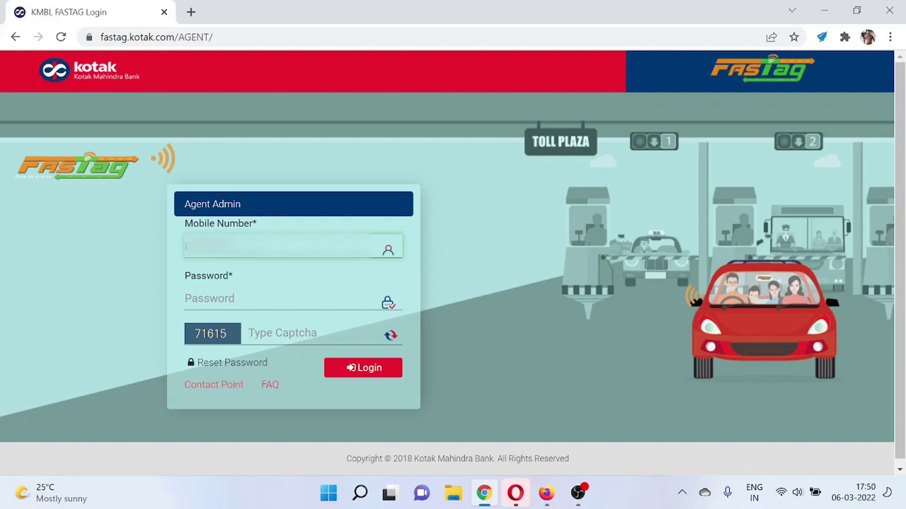
- Log in with the account password and captcha 71615 to reach the Dashboard
left_click(283, 299)
type("••")
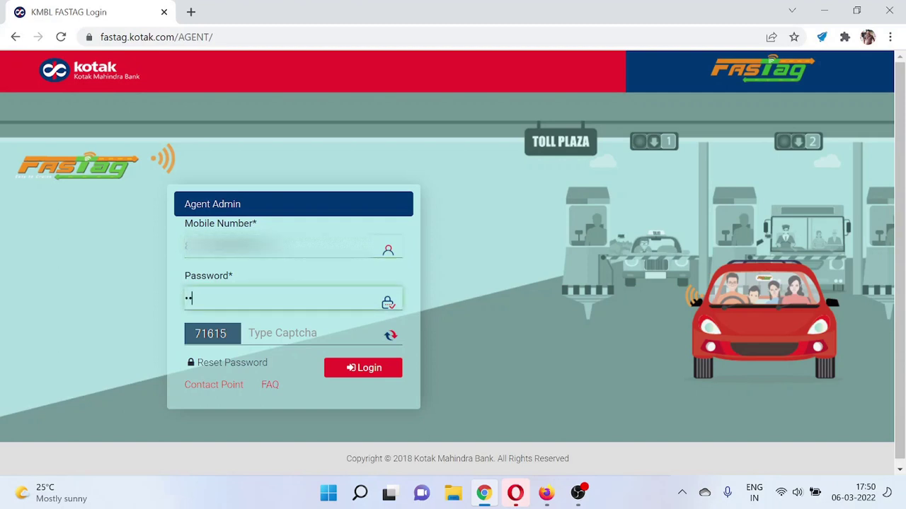
type("•••••••")
left_click(297, 334)
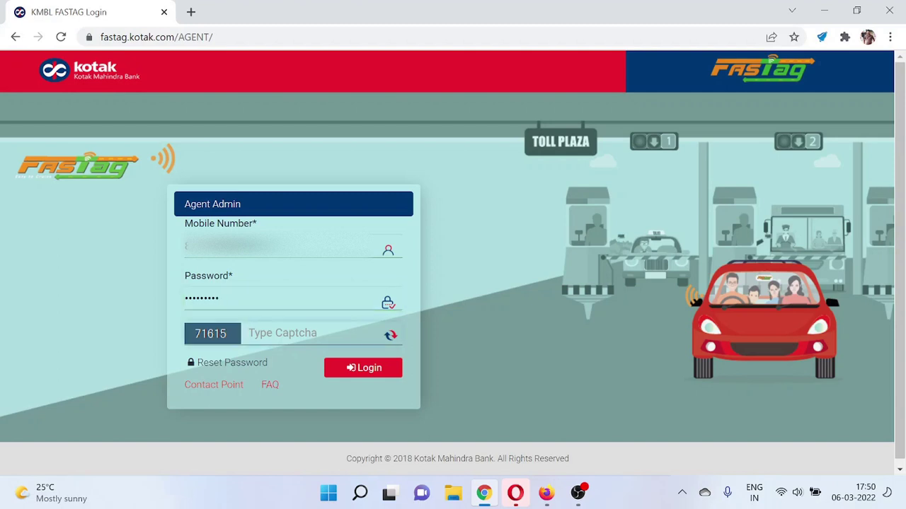
type("71615")
key("Tab")
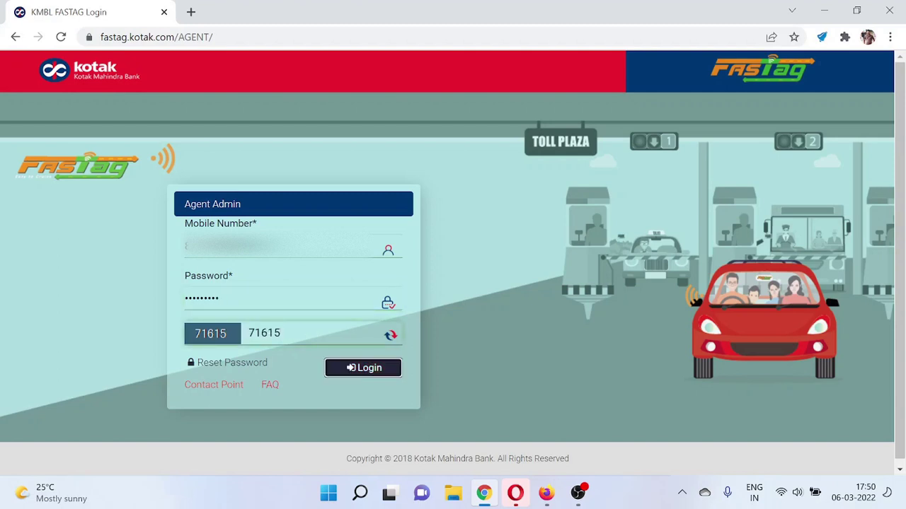
left_click(356, 370)
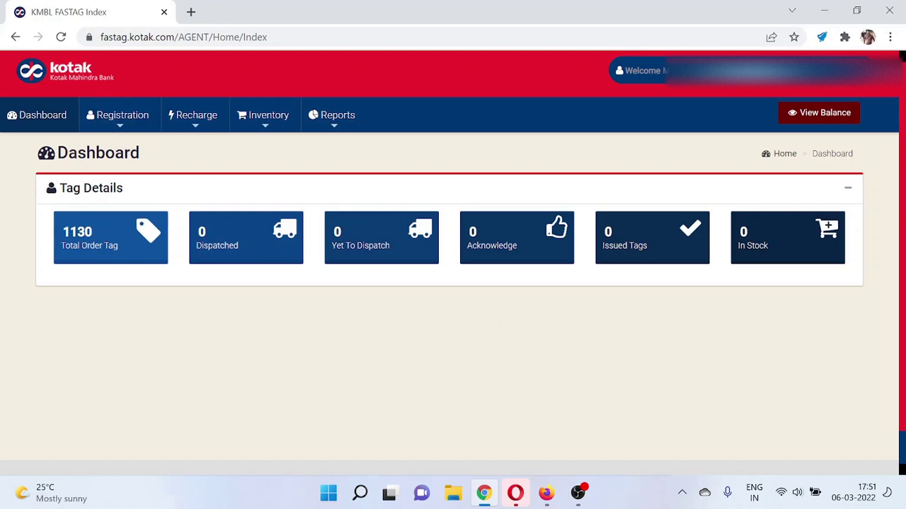
- Select then deselect the Total Order Tag label, and show the Registration menu options
triple_click(89, 246)
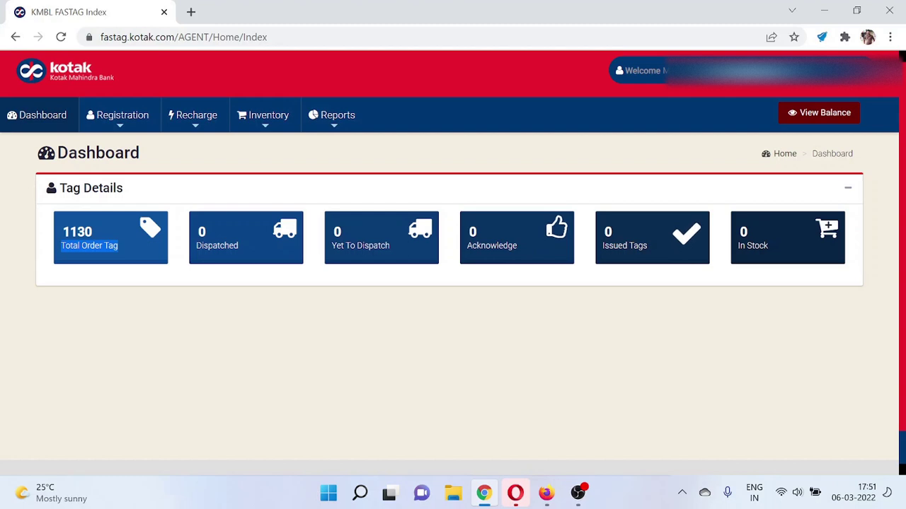
double_click(614, 245)
left_click(615, 245)
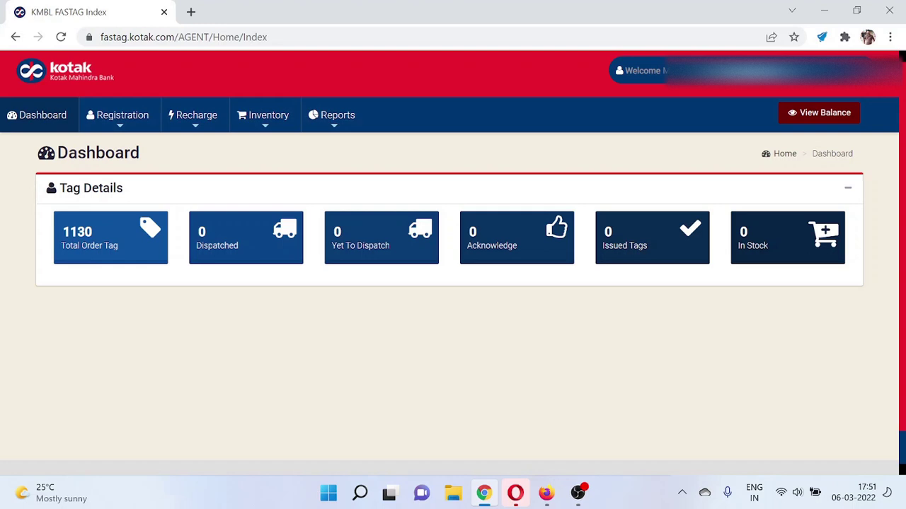
left_click(142, 106)
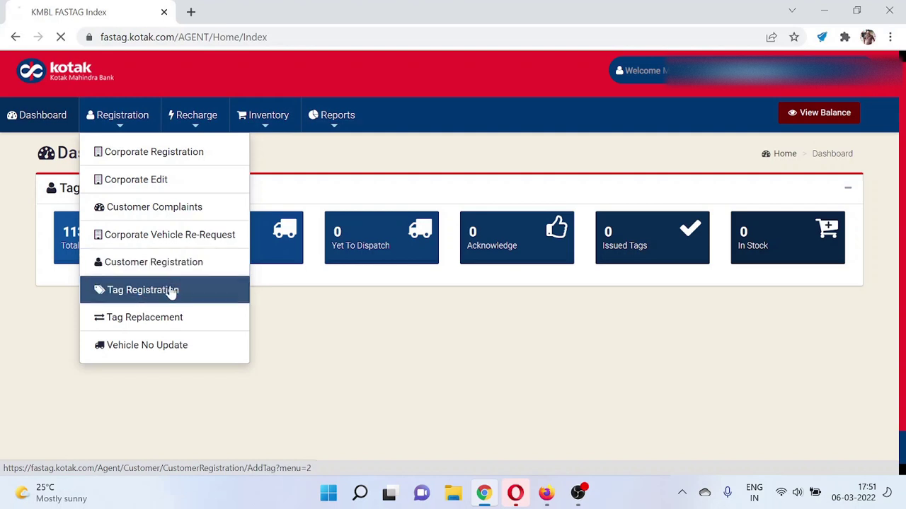
- On Tag Registration, find the customer by mobile number and open a Multiple Tag form
left_click(170, 291)
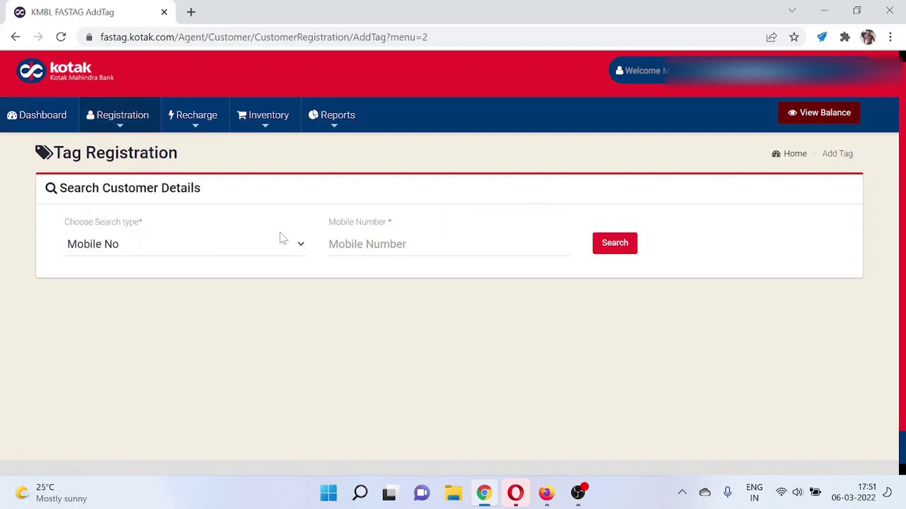
left_click(375, 244)
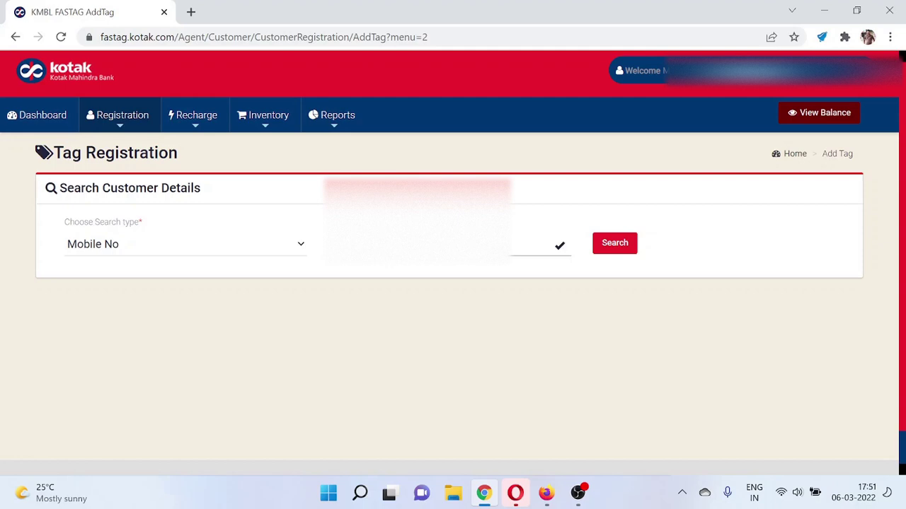
left_click(606, 251)
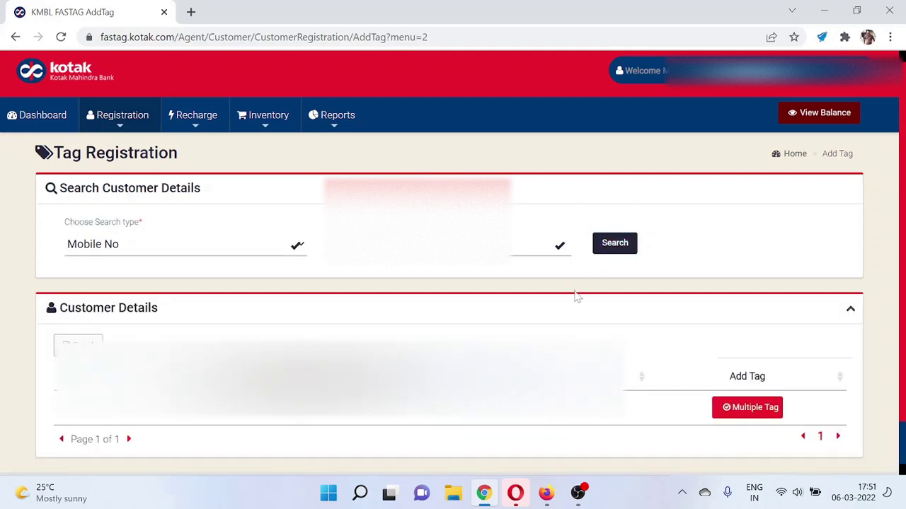
scroll(577, 297, "down", 1)
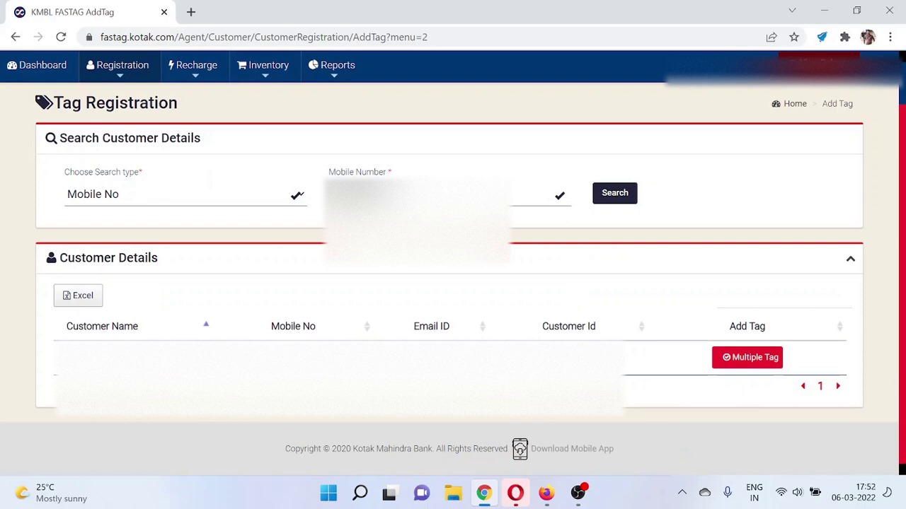
left_click(740, 362)
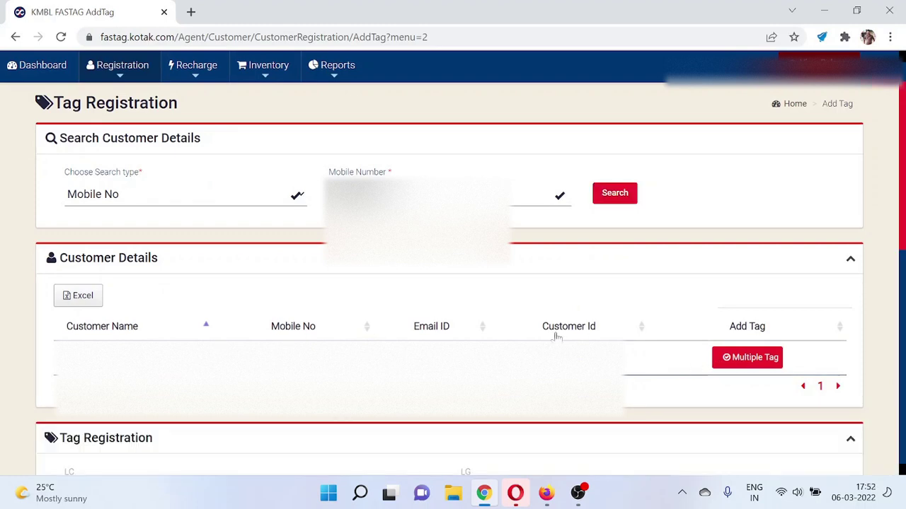
- Make Vehicle 1 a non-commercial Car/Jeep/Van (VC4), giving 200.00 total fees
scroll(557, 337, "down", 5)
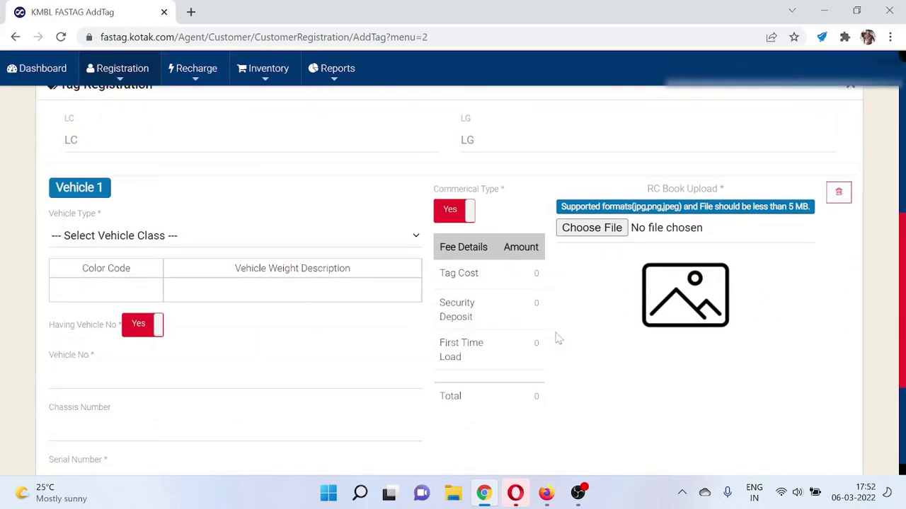
scroll(557, 337, "down", 1)
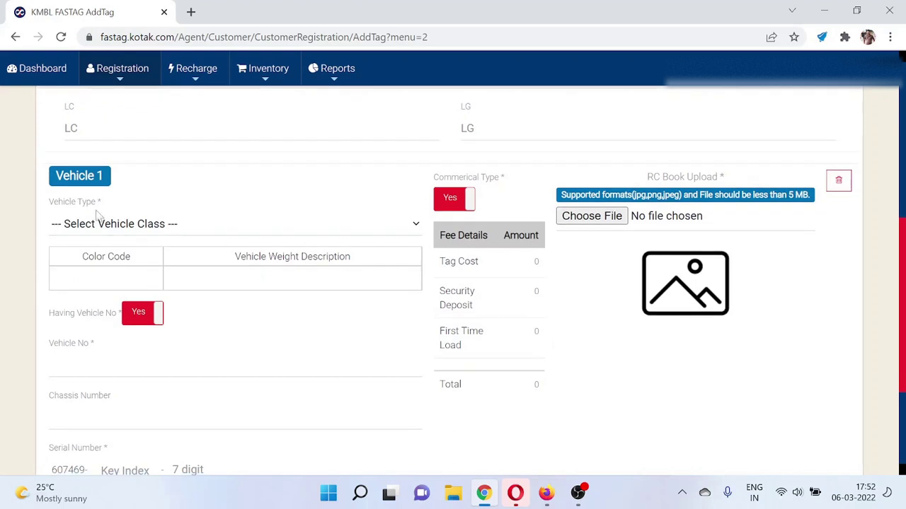
left_click(115, 227)
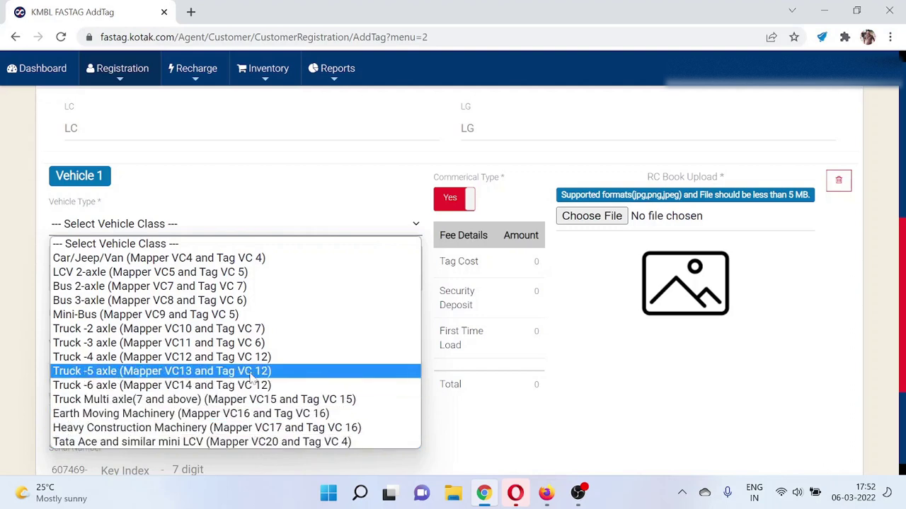
left_click(233, 258)
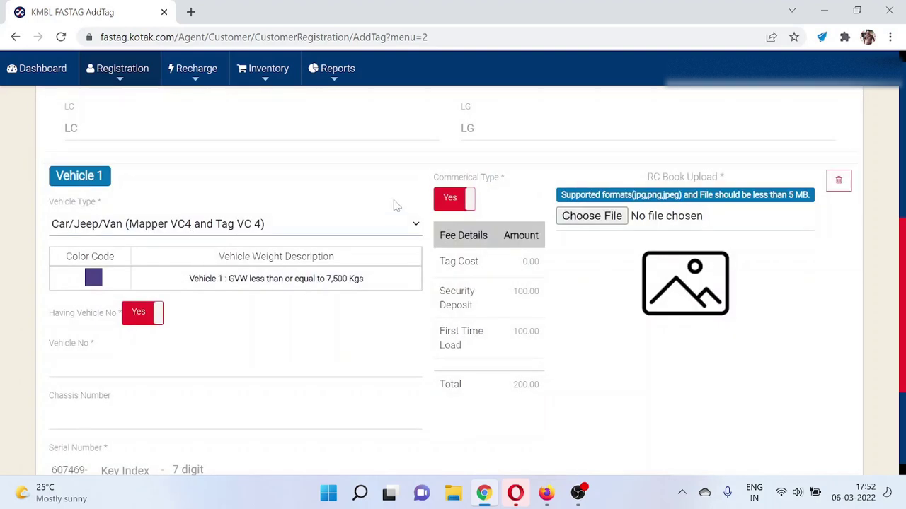
left_click(461, 203)
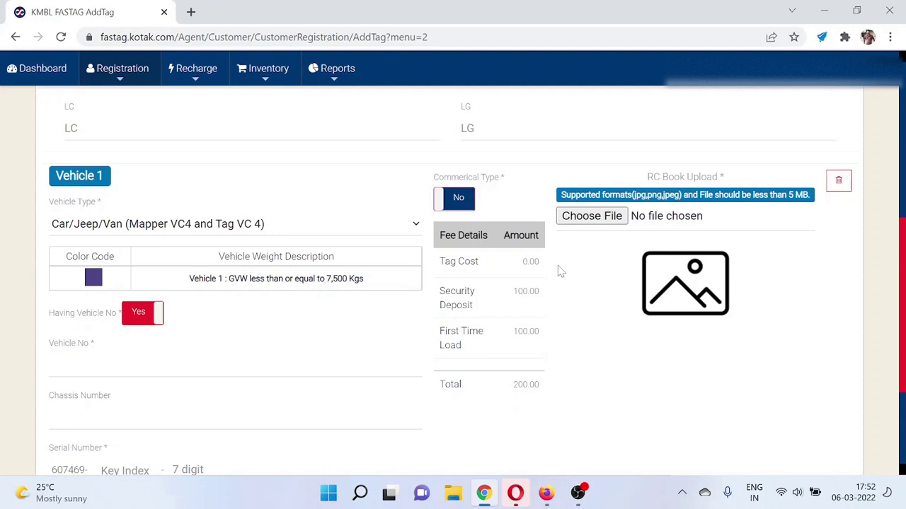
- Set Having Vehicle No to Yes for Vehicle 1 and select the Vehicle No field
scroll(560, 271, "down", 1)
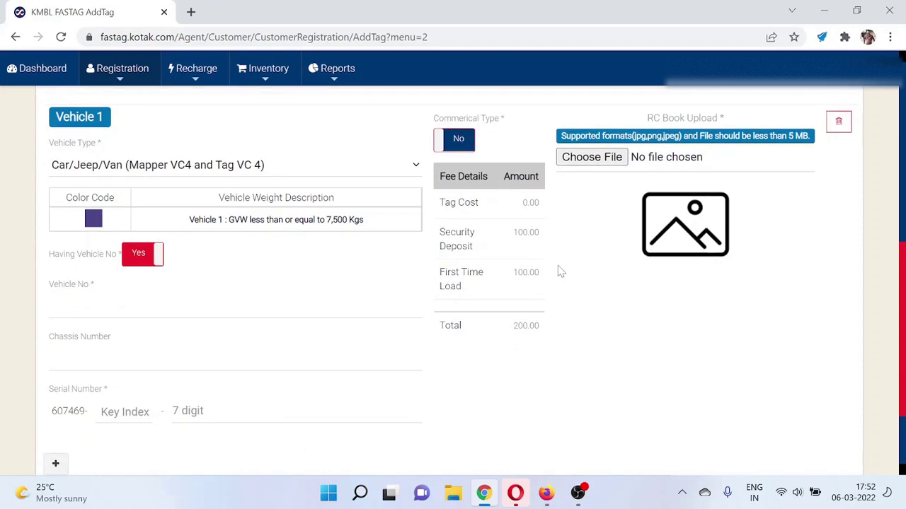
left_click(141, 256)
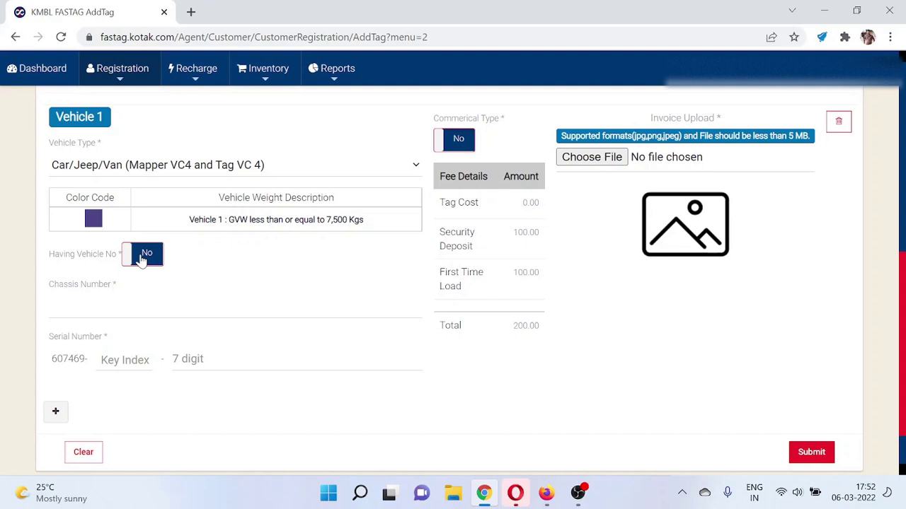
left_click(141, 256)
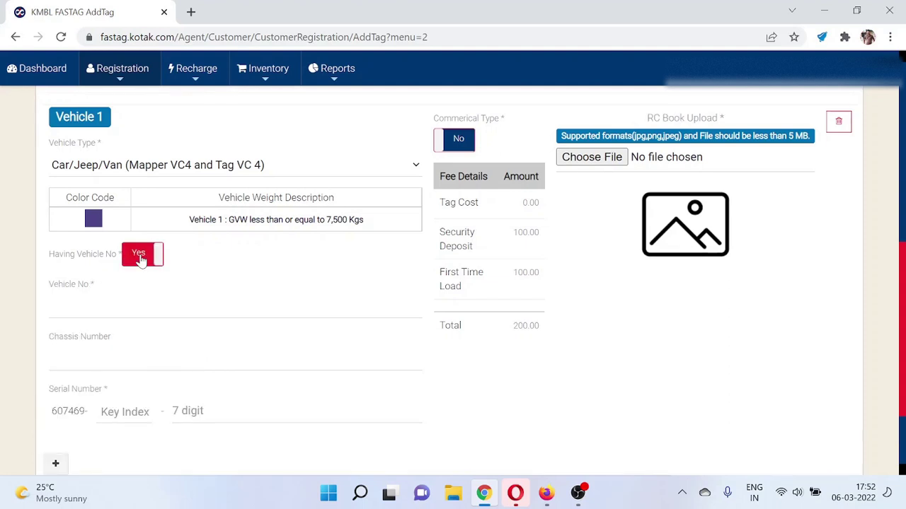
left_click(127, 306)
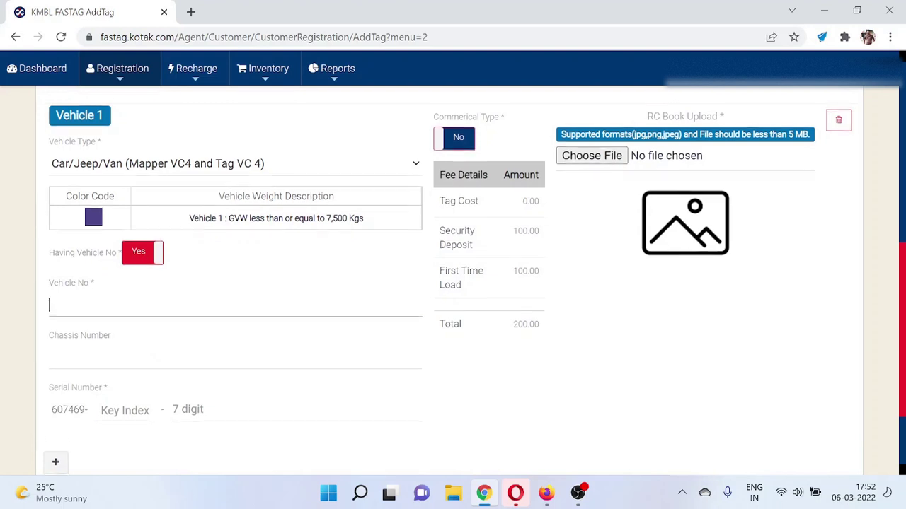
- Go through the serial number boxes after the 607469- prefix and highlight the 100.00, 100.00, 200.00 fees
scroll(120, 311, "down", 2)
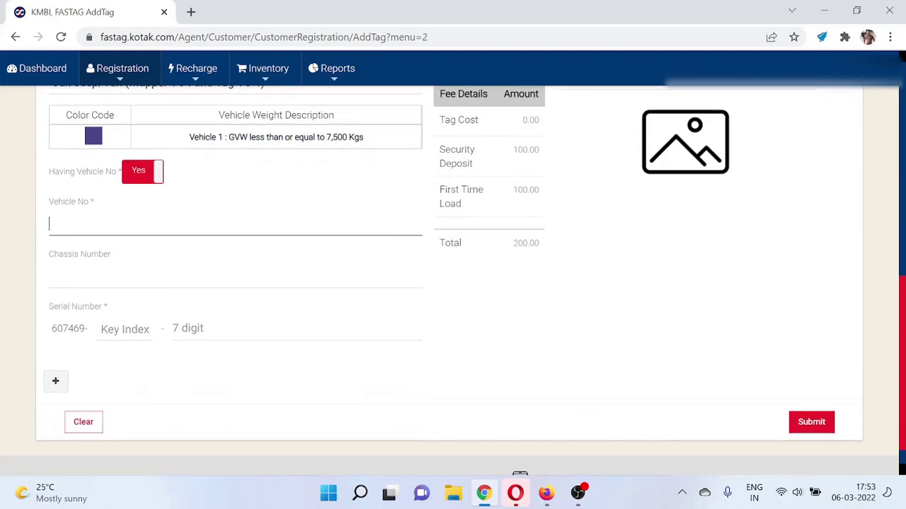
left_click(125, 329)
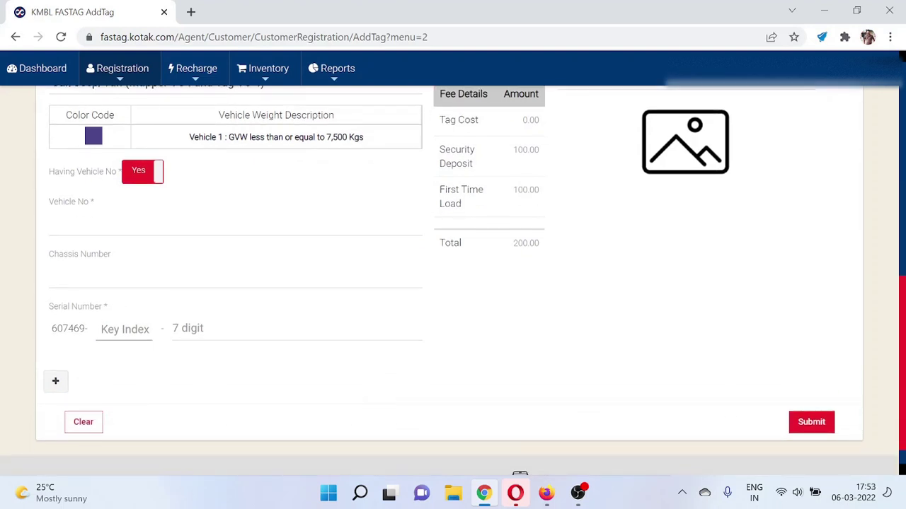
left_click_drag(51, 330, 90, 330)
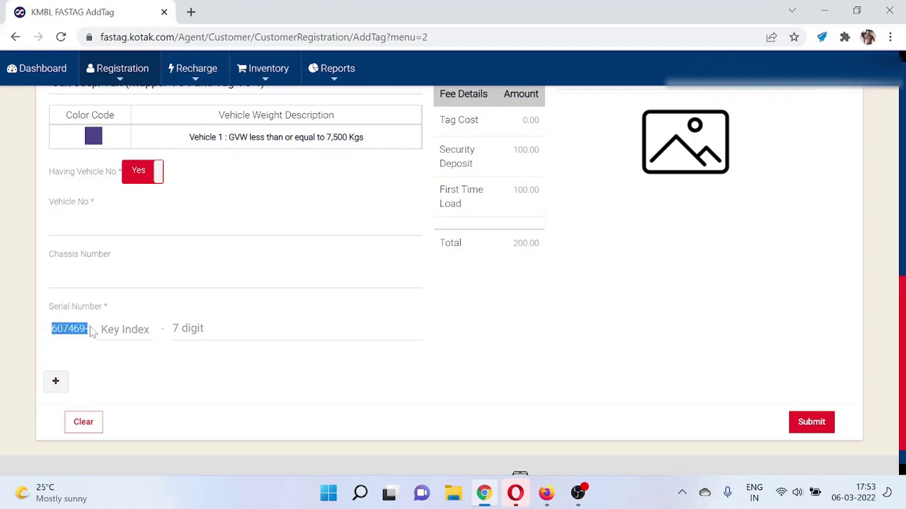
left_click(124, 329)
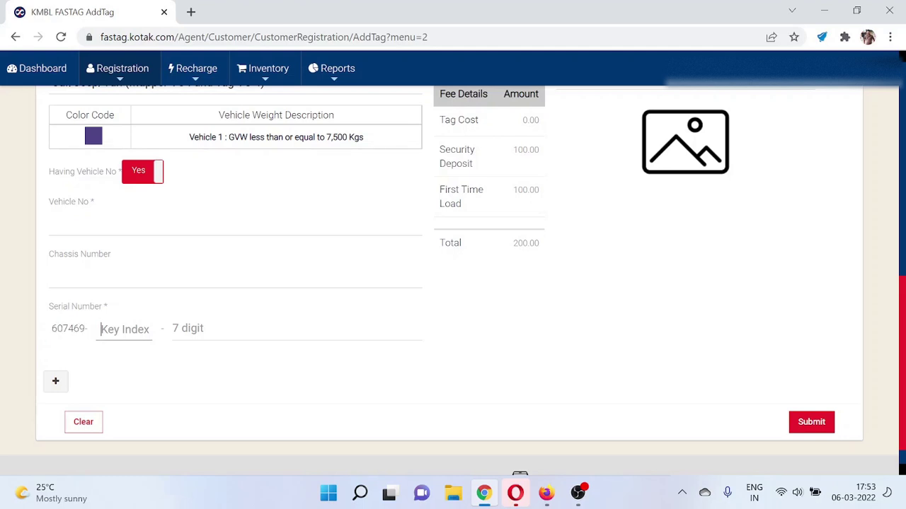
key("Tab")
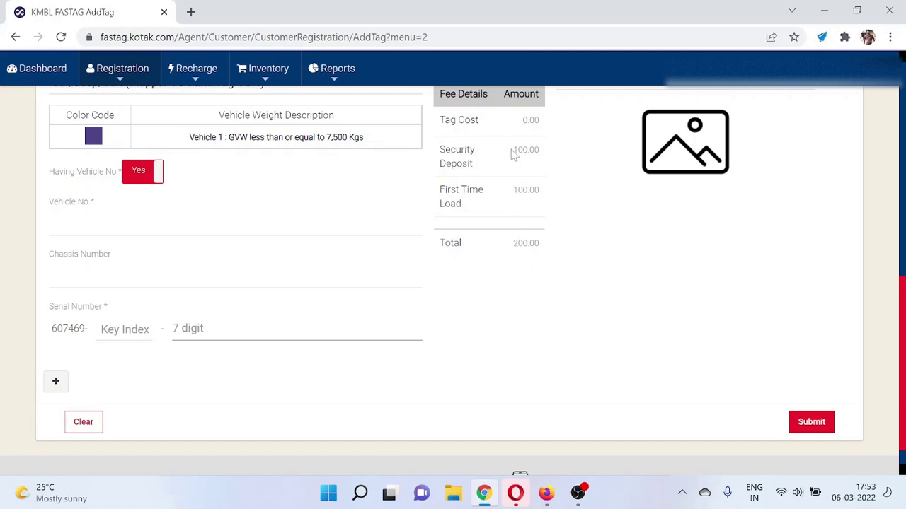
left_click_drag(512, 152, 539, 157)
left_click_drag(511, 191, 542, 193)
left_click_drag(514, 244, 542, 246)
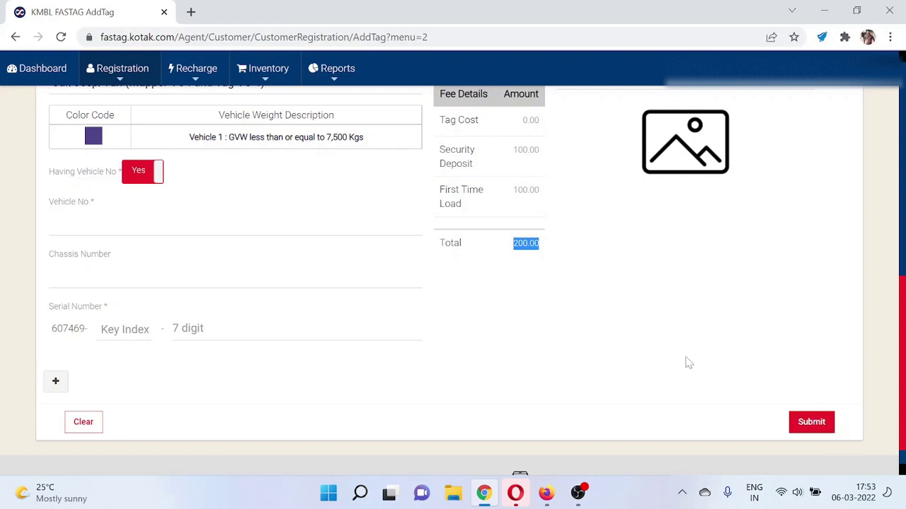
- On the Tag Recharge page, search for the customer by mobile number
scroll(687, 364, "up", 8)
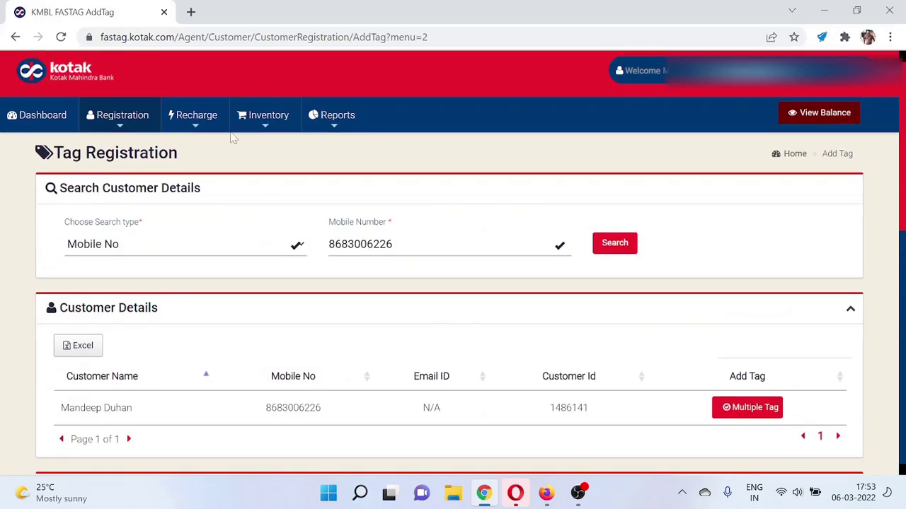
mouse_move(196, 115)
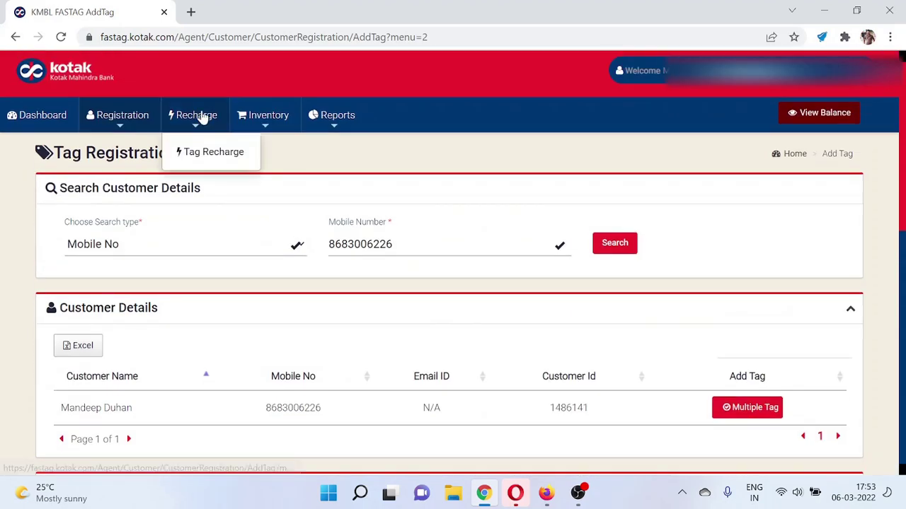
left_click(205, 153)
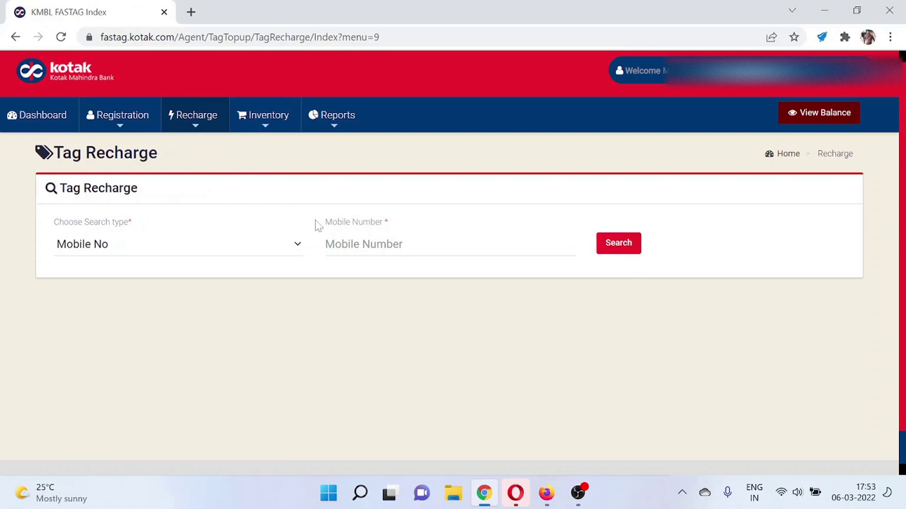
left_click(370, 244)
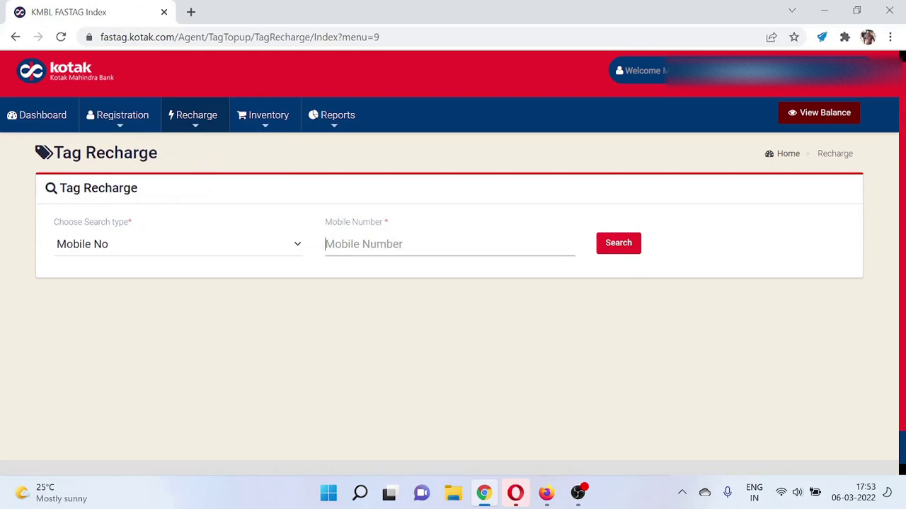
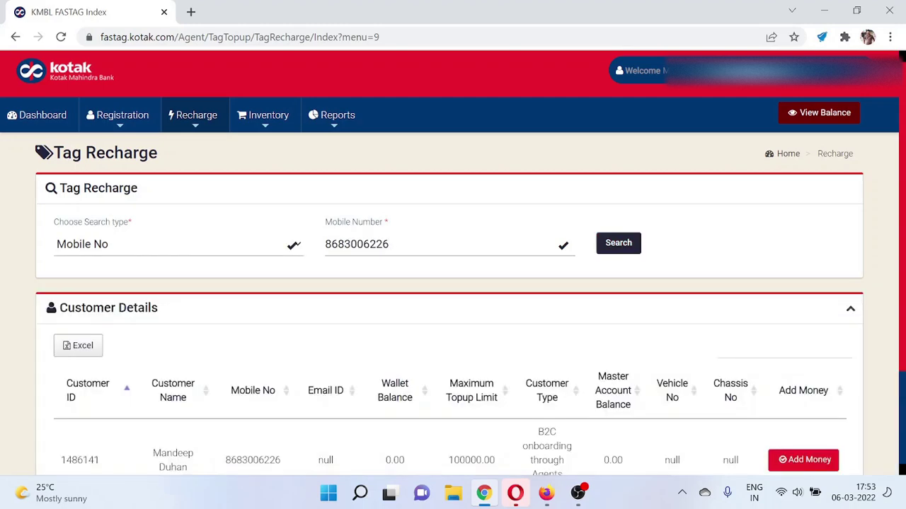
- Open the customer's Wallet Top Up form and close it without adding money
scroll(545, 278, "down", 2)
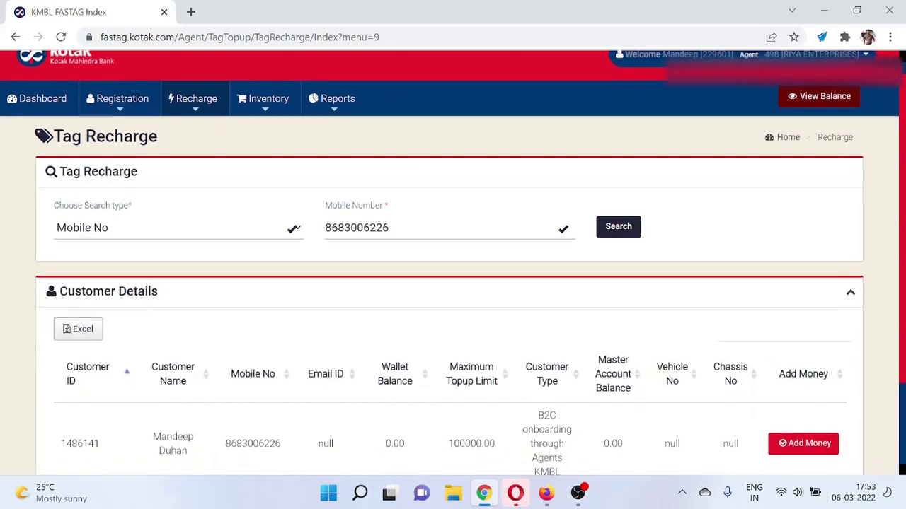
left_click(789, 337)
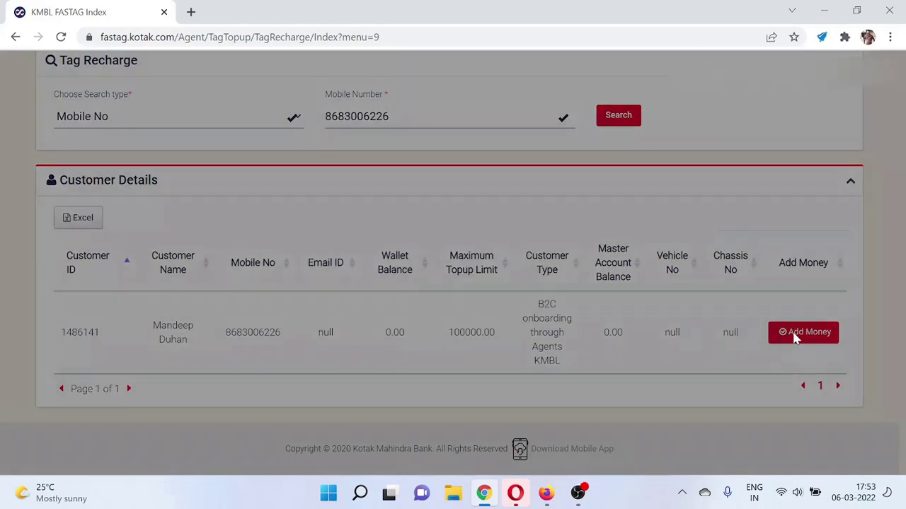
left_click(452, 280)
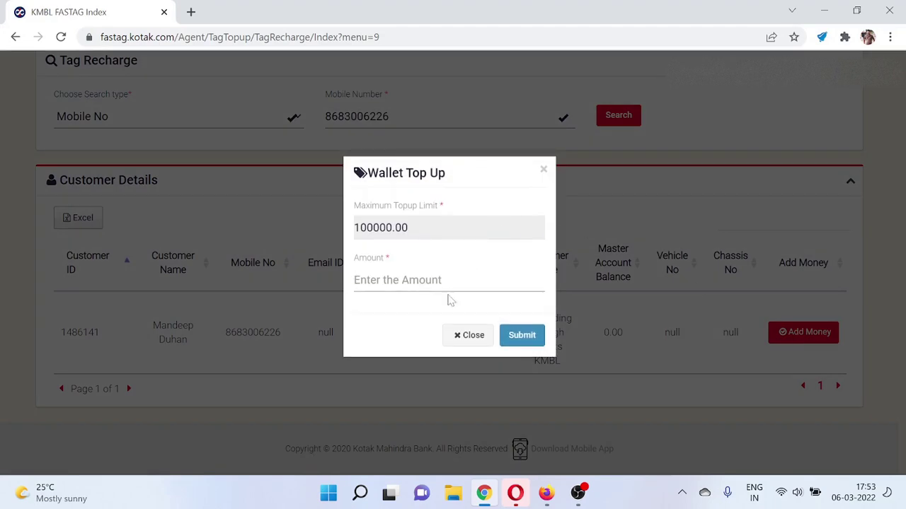
left_click(465, 341)
scroll(465, 340, "up", 2)
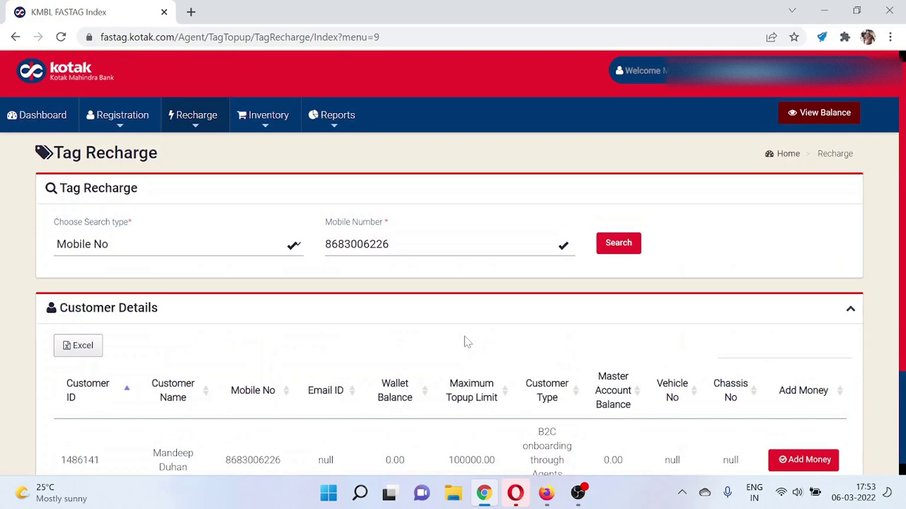
- Start a new Inventory Tag Request with zero quantities, then show the Reports list
left_click(252, 122)
left_click(270, 150)
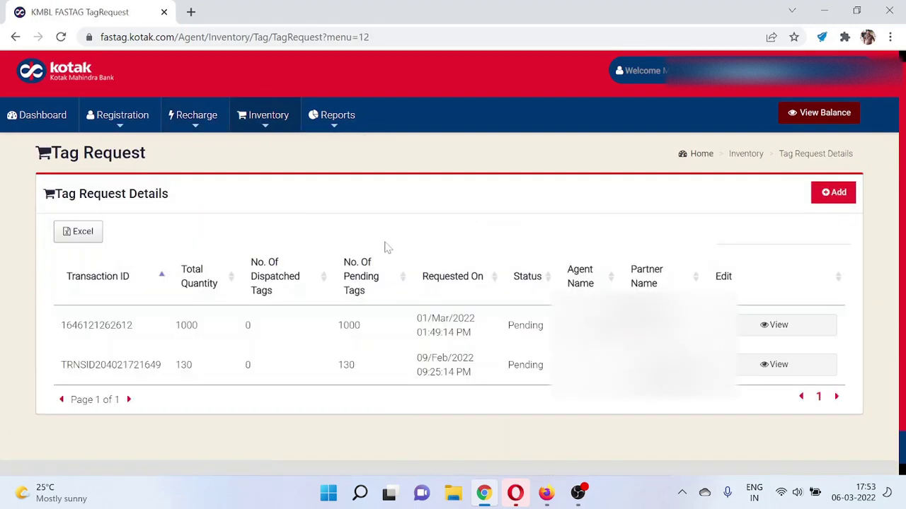
left_click(813, 195)
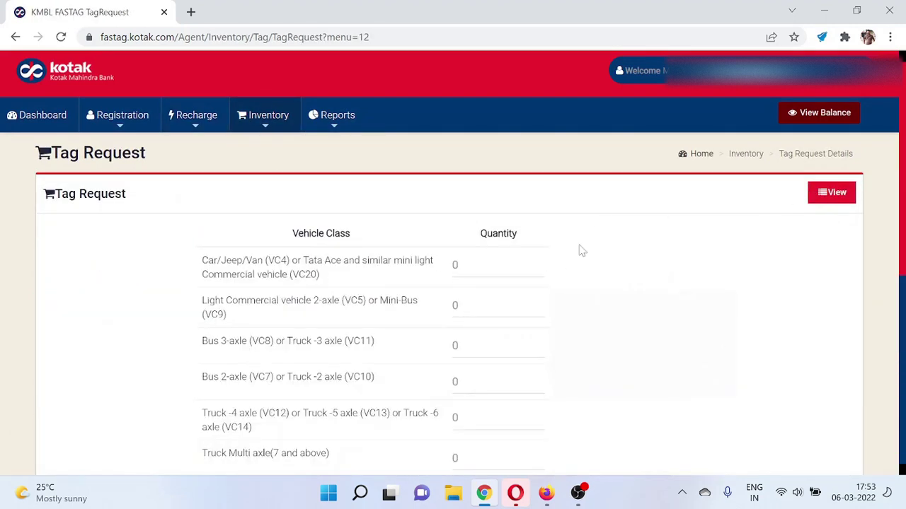
scroll(479, 278, "down", 10)
scroll(479, 277, "up", 10)
left_click(330, 126)
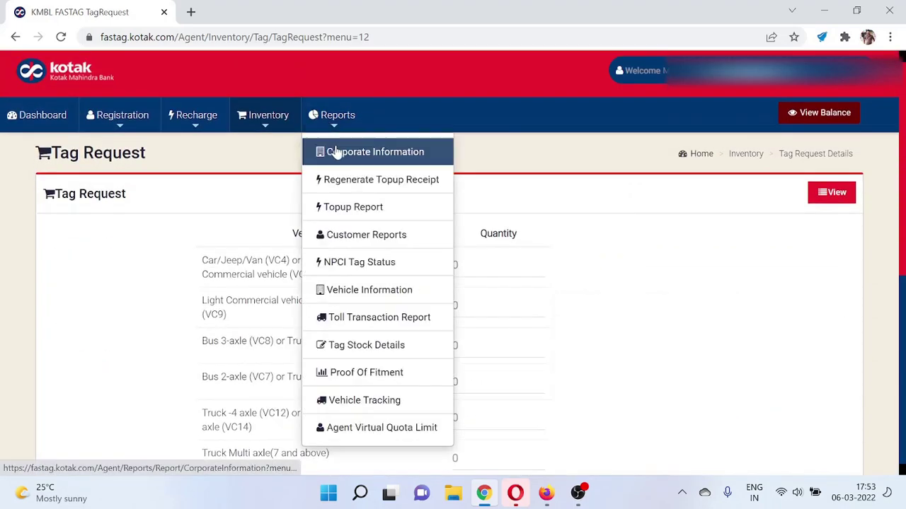